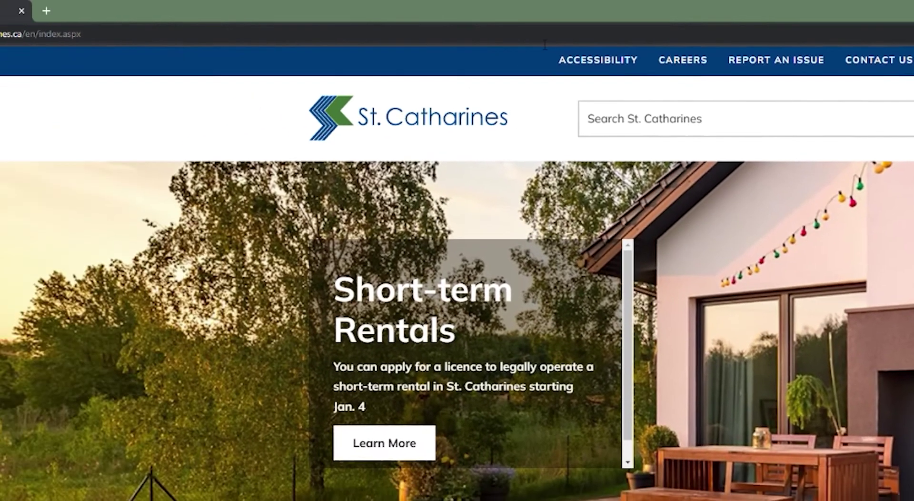
- Load the mySTC portal from stcatharines.ca/mySTC in Chrome
{"action": "left_click", "coordinate": [278, 43]}
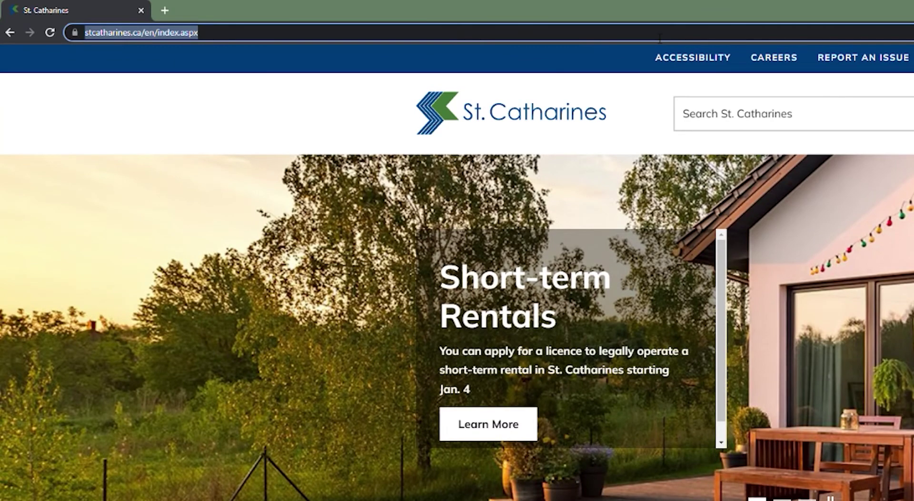
{"action": "type", "text": "stcatharines"}
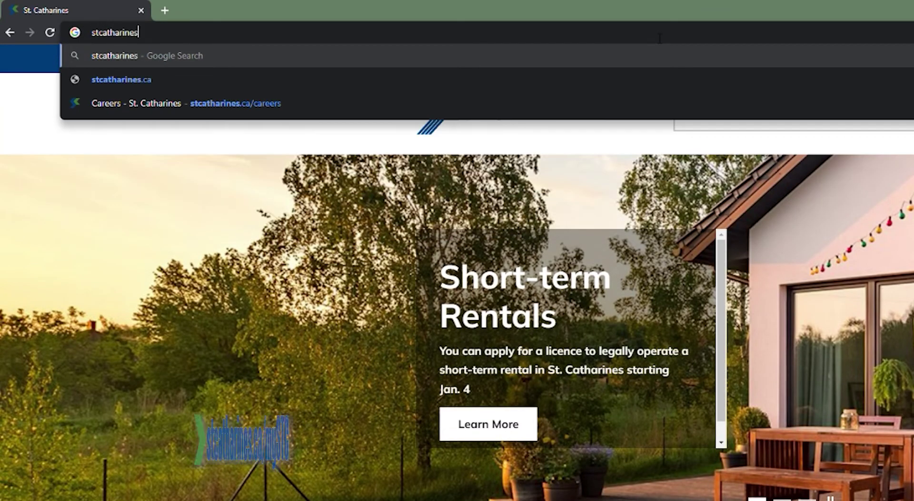
{"action": "type", "text": ".ca/"}
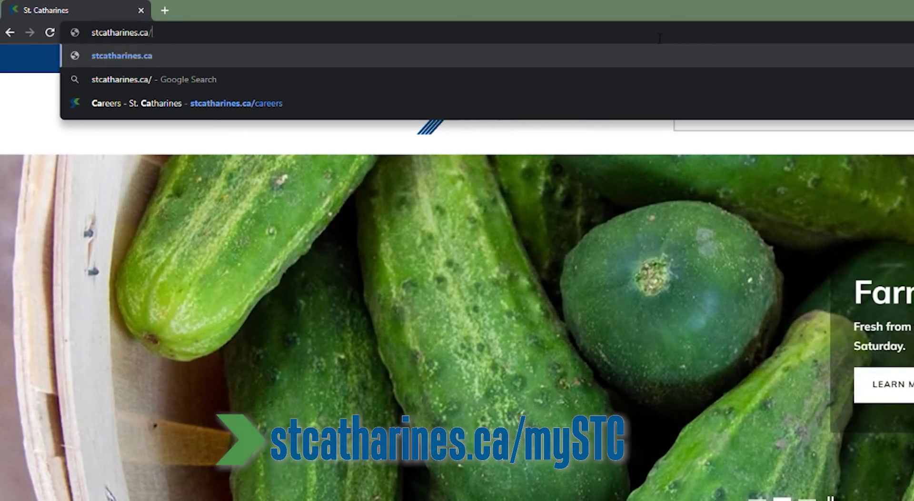
{"action": "type", "text": "mySTC"}
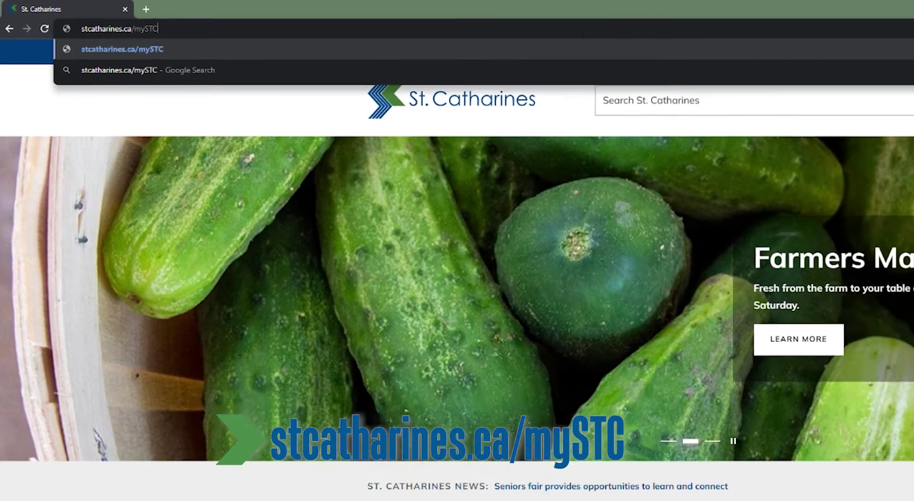
{"action": "key", "text": "Return"}
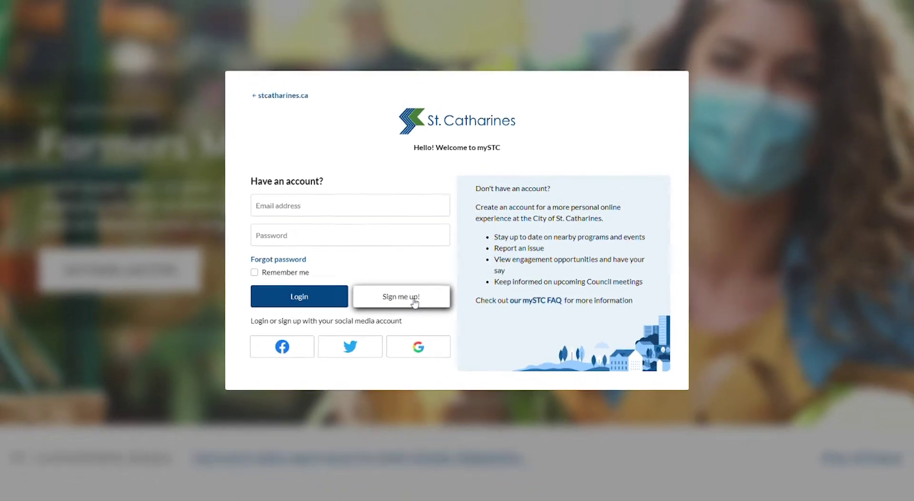
- Switch to sign-up and fill in the first name, last name, and the email address twice
{"action": "left_click", "coordinate": [399, 280]}
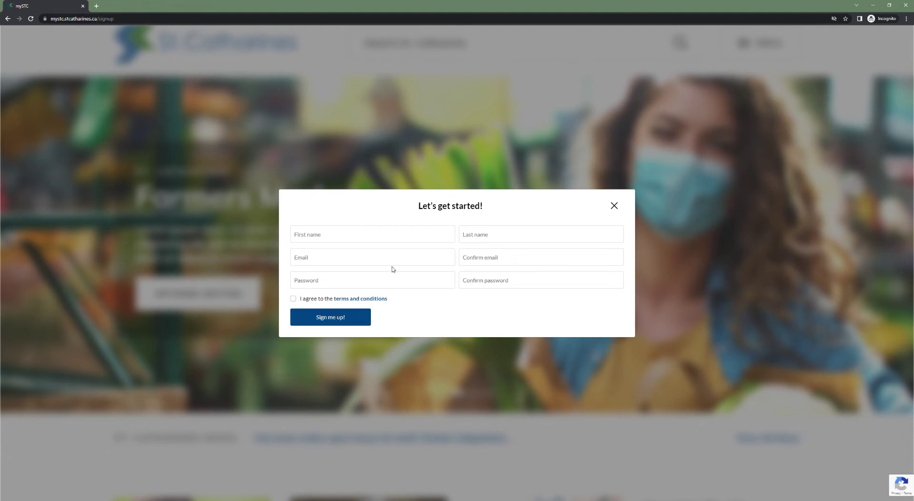
{"action": "left_click", "coordinate": [362, 239]}
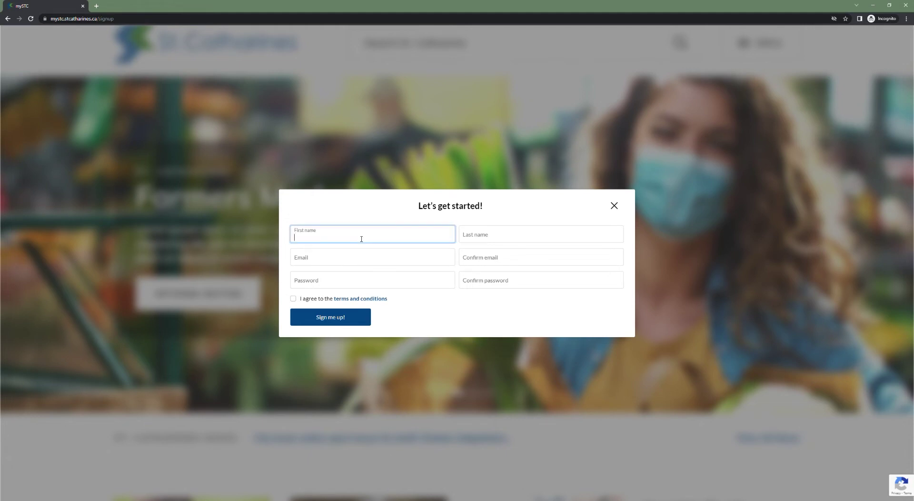
{"action": "type", "text": "TeamSTC"}
{"action": "key", "text": "Tab"}
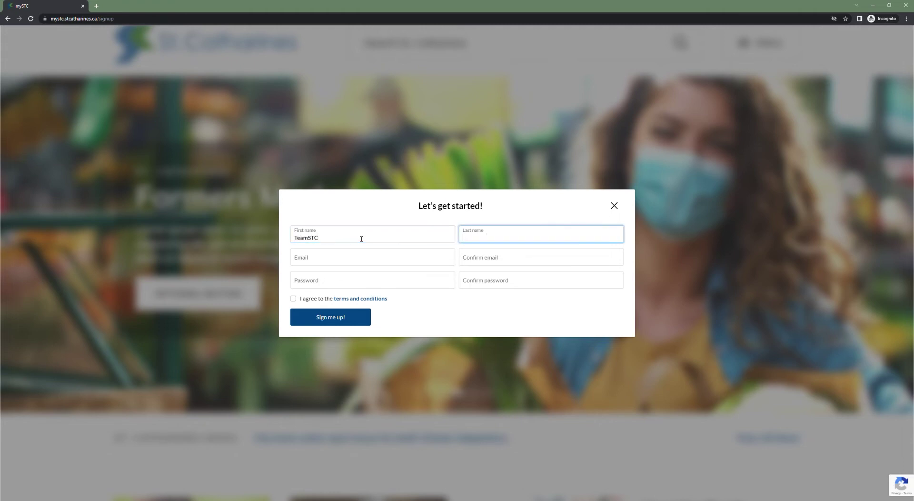
{"action": "type", "text": "Communi"}
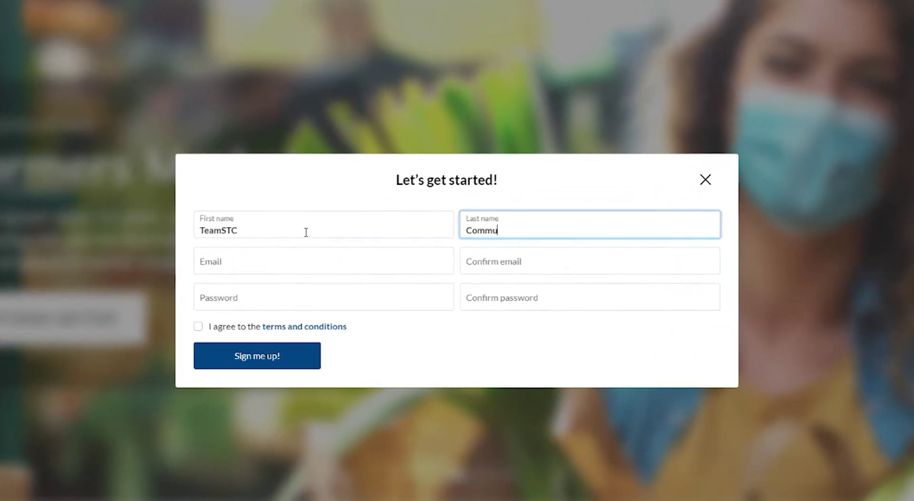
{"action": "type", "text": "cation"}
{"action": "key", "text": "Tab"}
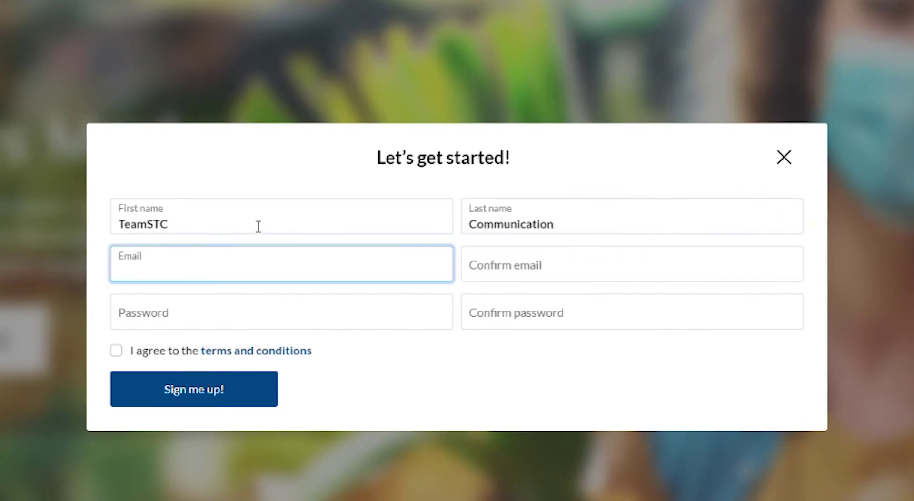
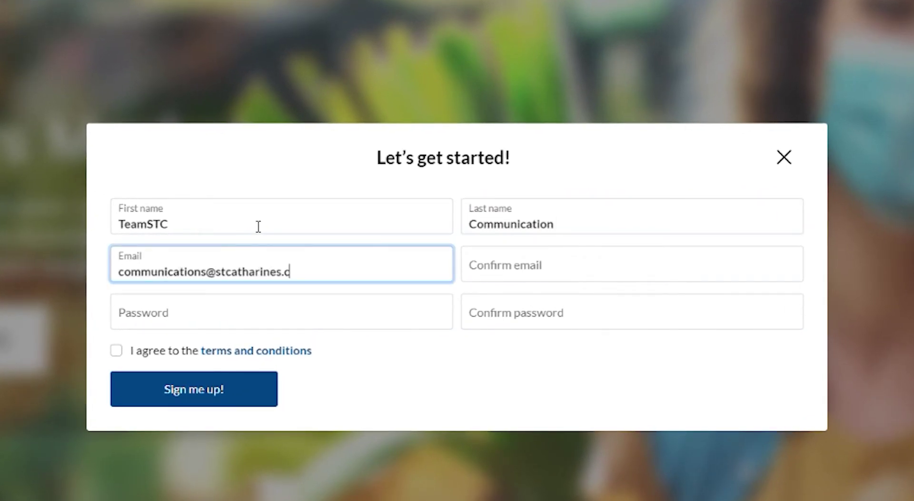
{"action": "key", "text": "Tab"}
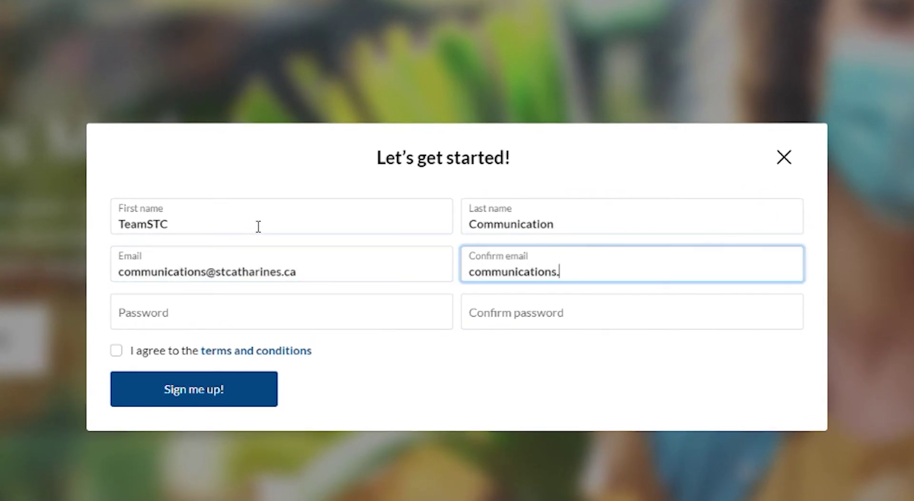
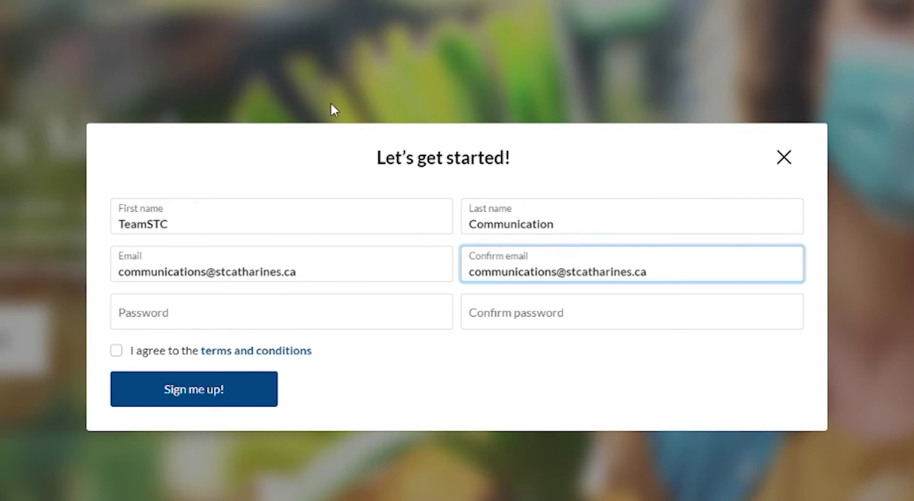
- Enter the account password, accept the terms and conditions, and submit the sign-up form
{"action": "left_click", "coordinate": [183, 312]}
{"action": "type", "text": "●●●●●●●●●●"}
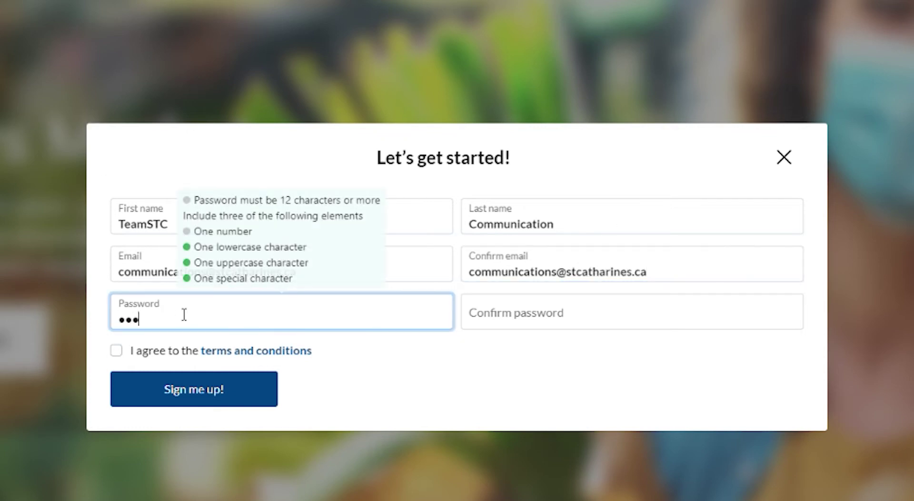
{"action": "type", "text": "●●"}
{"action": "key", "text": "Tab"}
{"action": "type", "text": "●●●●●●●●●●●●"}
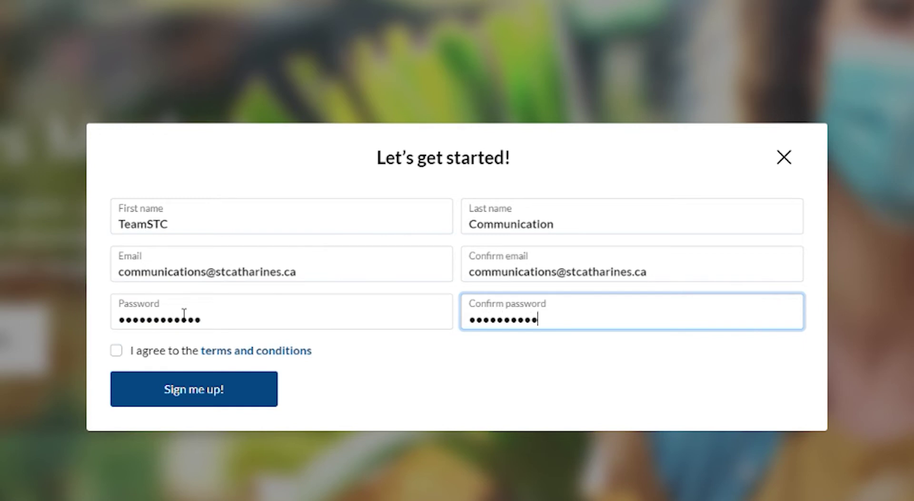
{"action": "key", "text": "Return"}
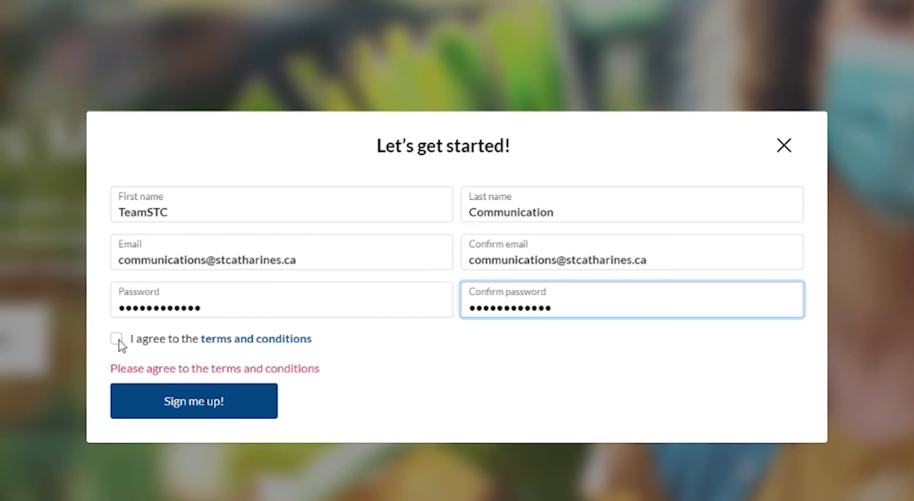
{"action": "left_click", "coordinate": [119, 340]}
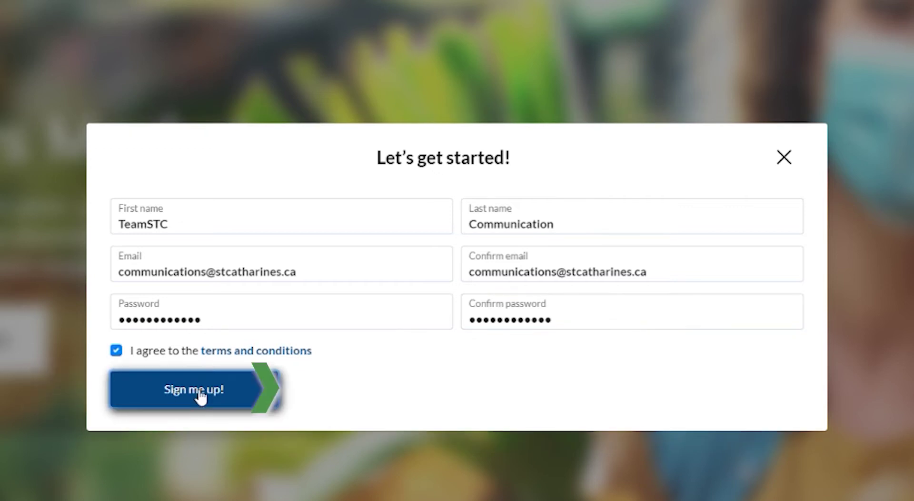
{"action": "left_click", "coordinate": [198, 394]}
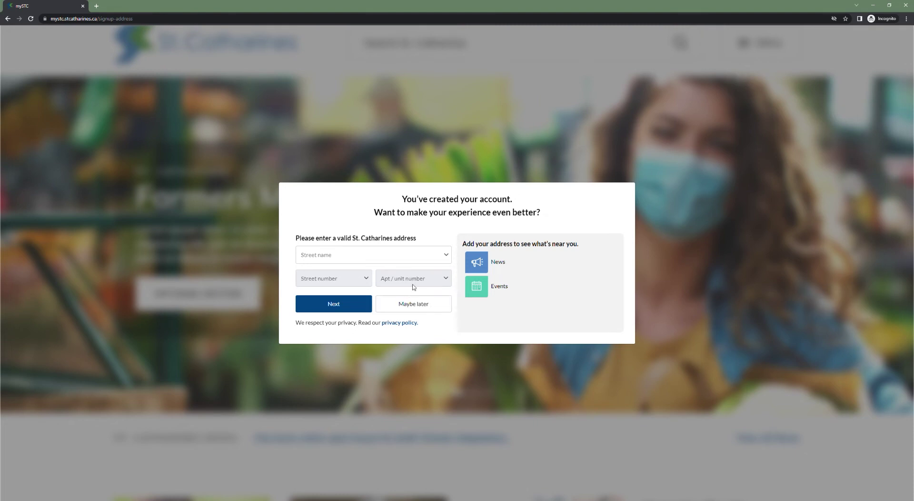
{"action": "left_click", "coordinate": [381, 257]}
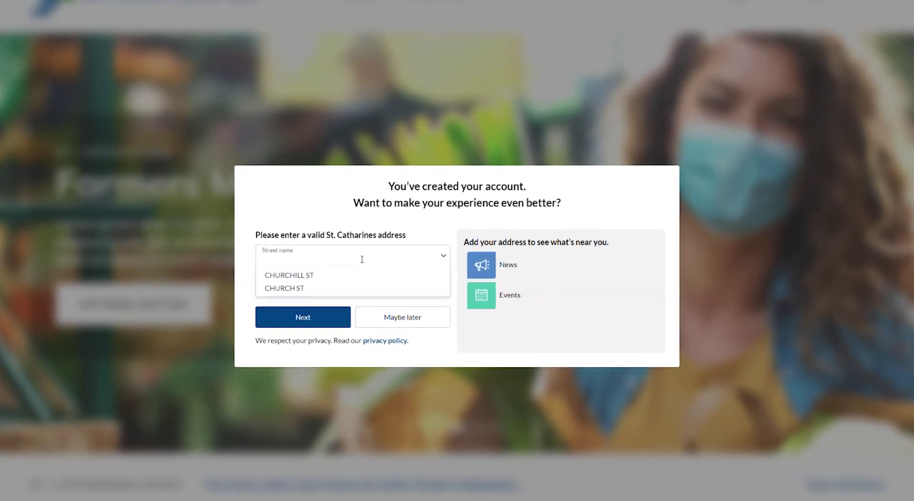
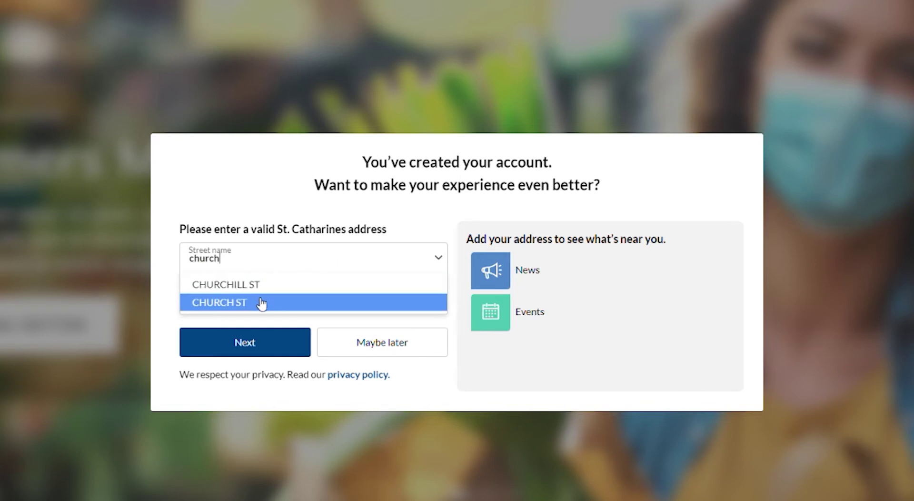
{"action": "left_click", "coordinate": [261, 302]}
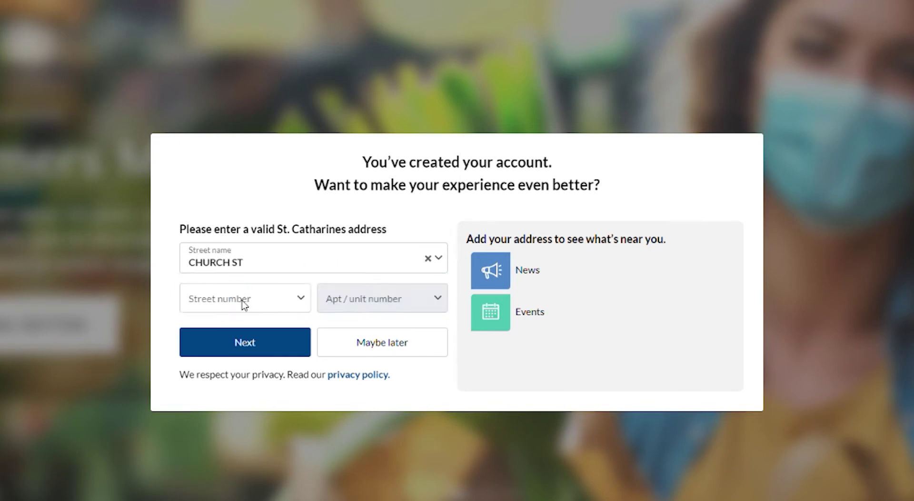
{"action": "left_click", "coordinate": [241, 303]}
{"action": "type", "text": "50"}
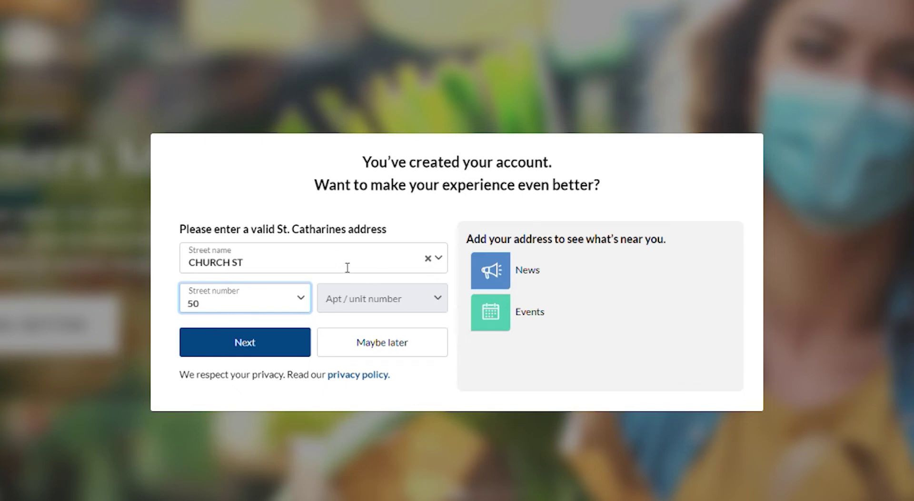
{"action": "left_click", "coordinate": [263, 335]}
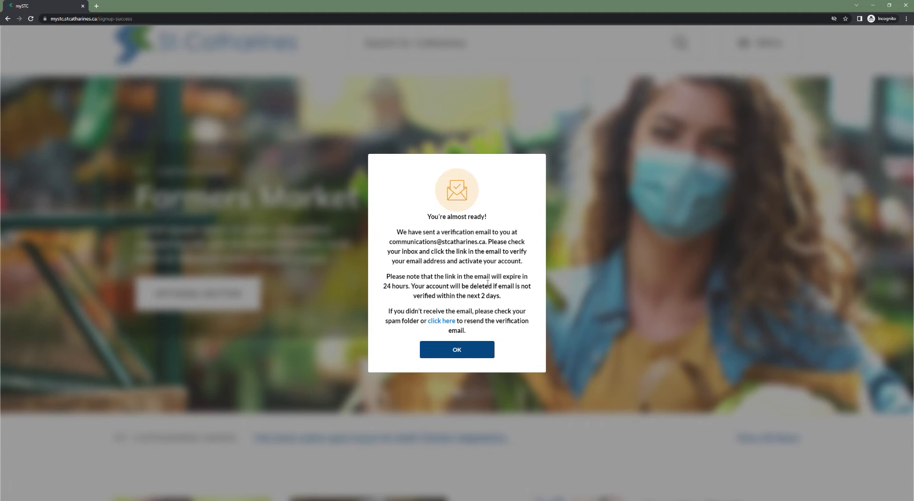
- Dismiss the verification notice and log in with the new account's email and password
{"action": "left_click", "coordinate": [464, 349]}
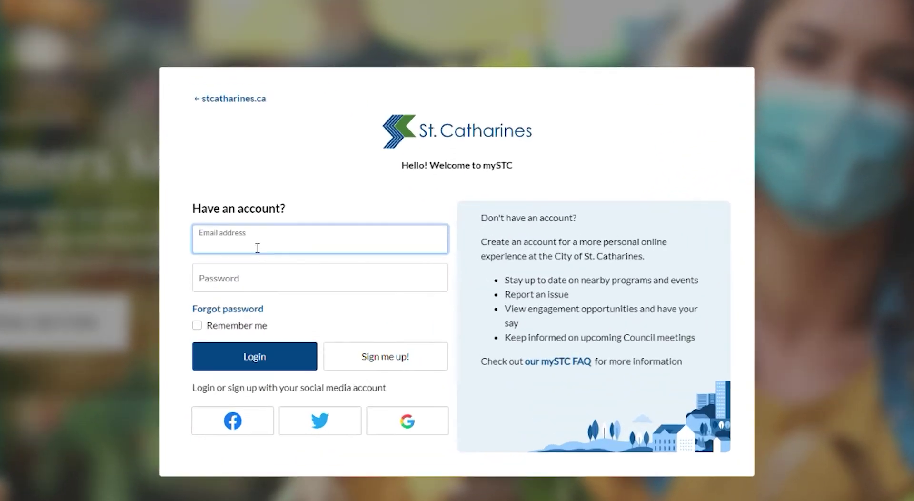
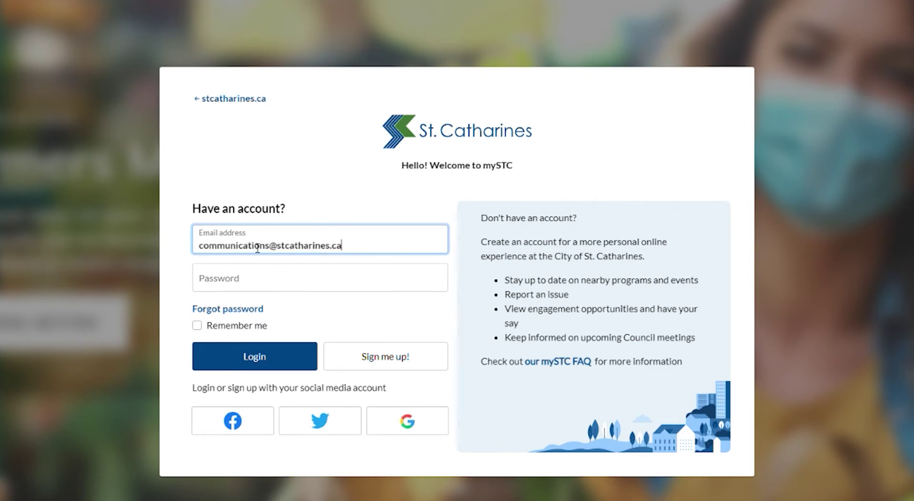
{"action": "key", "text": "Tab"}
{"action": "type", "text": "••••••••••••"}
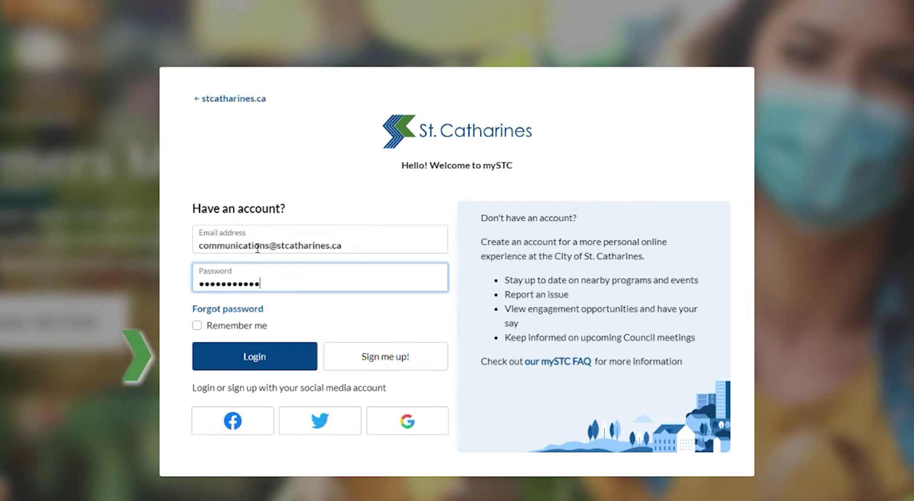
{"action": "key", "text": "Return"}
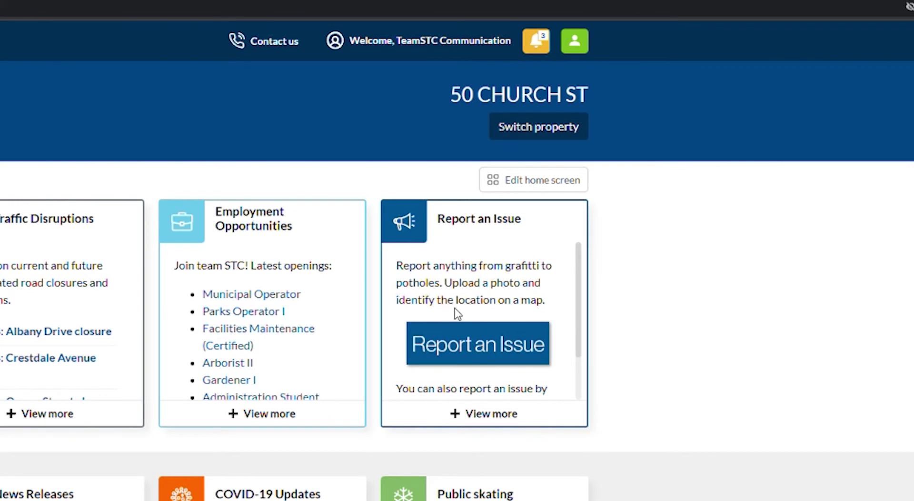
{"action": "left_click", "coordinate": [517, 191]}
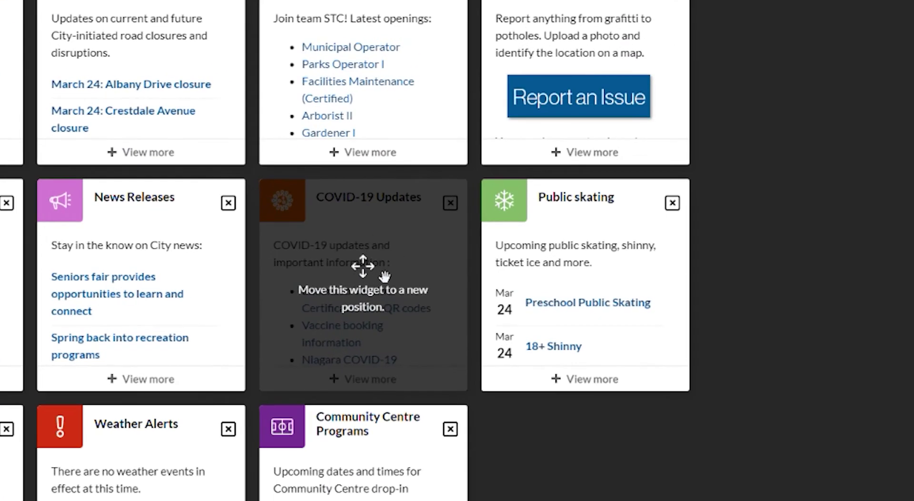
- Delete the COVID-19 Updates, Community Centre Programs, Weather Alerts and Older Adult Centre Programs widgets
{"action": "left_click", "coordinate": [452, 208]}
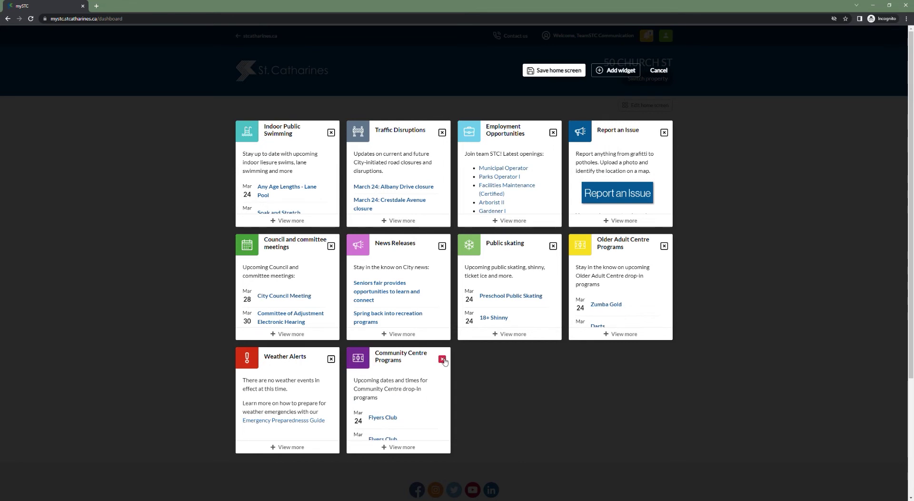
{"action": "left_click", "coordinate": [443, 360]}
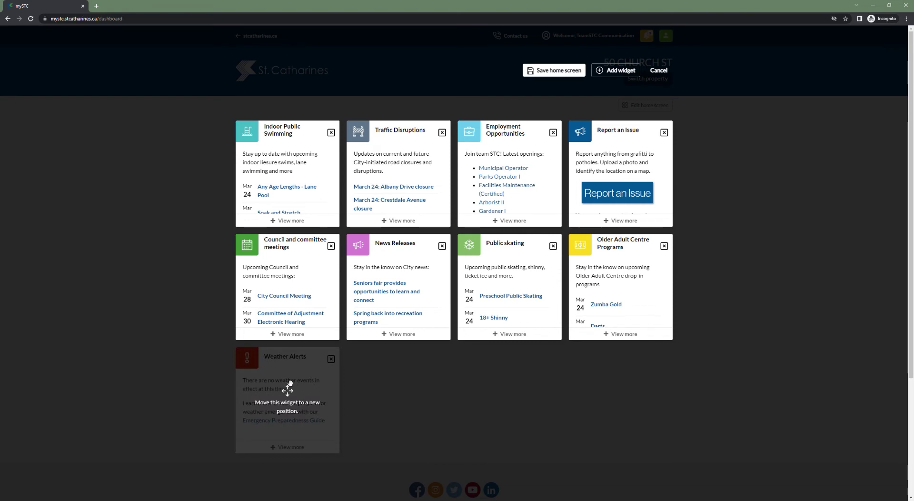
{"action": "left_click", "coordinate": [331, 359]}
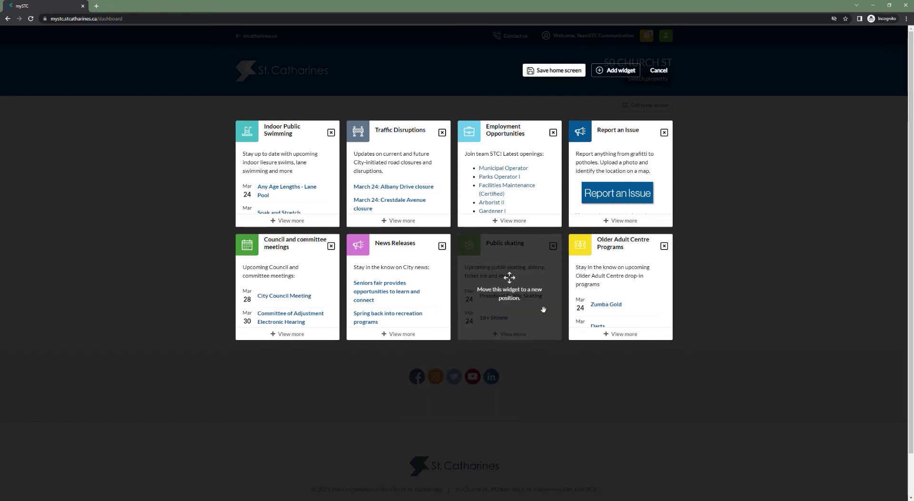
{"action": "left_click", "coordinate": [664, 247]}
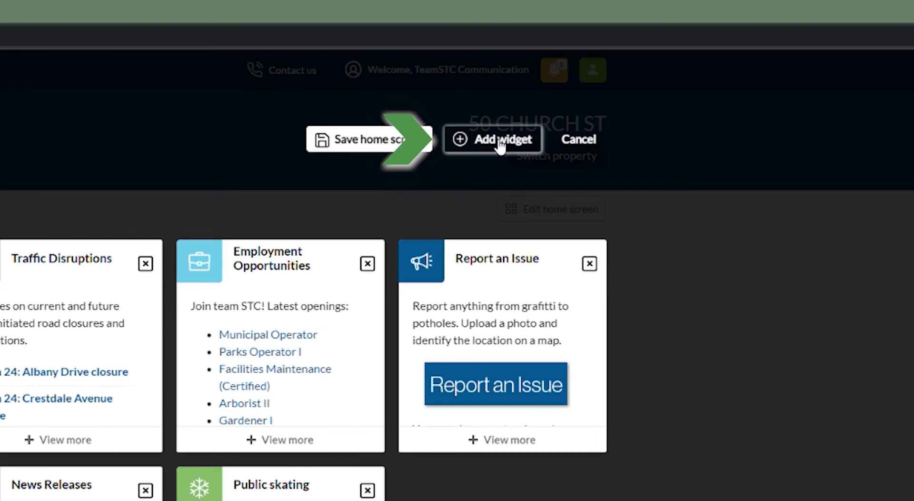
- Add Community Centre Programs back from the widget list, then save the home screen layout
{"action": "left_click", "coordinate": [499, 145]}
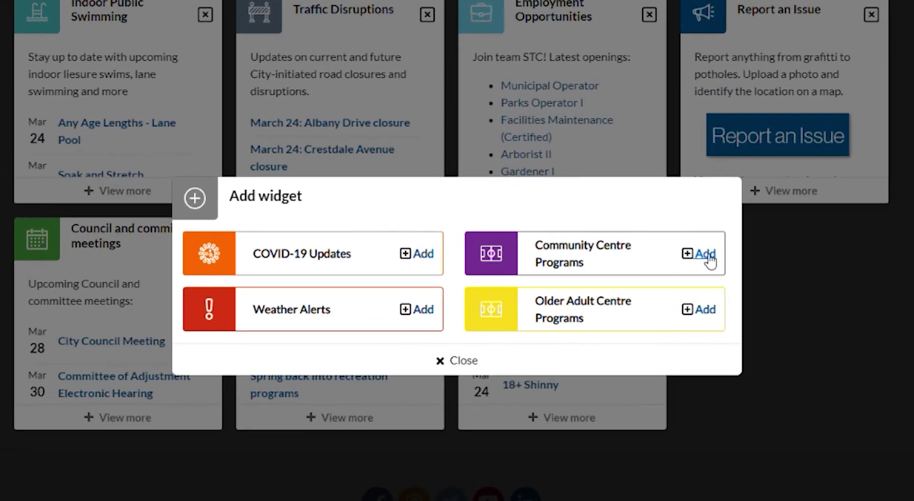
{"action": "left_click", "coordinate": [711, 256]}
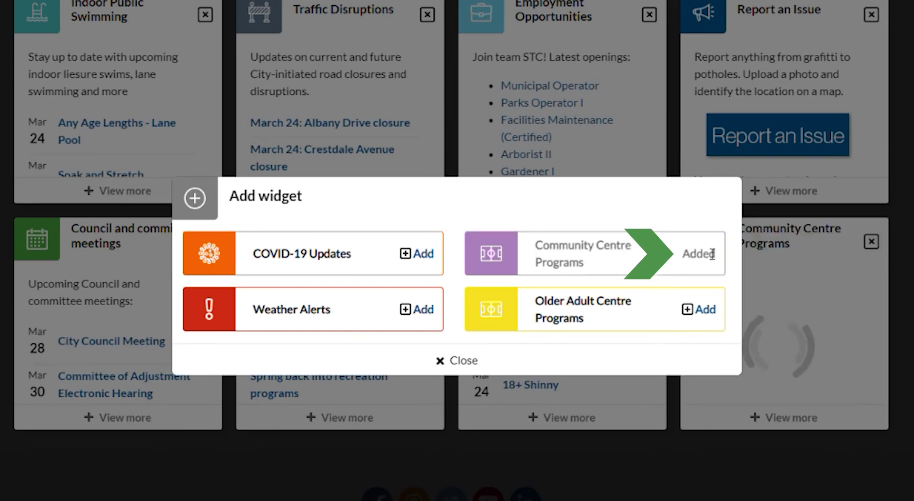
{"action": "left_click", "coordinate": [466, 361]}
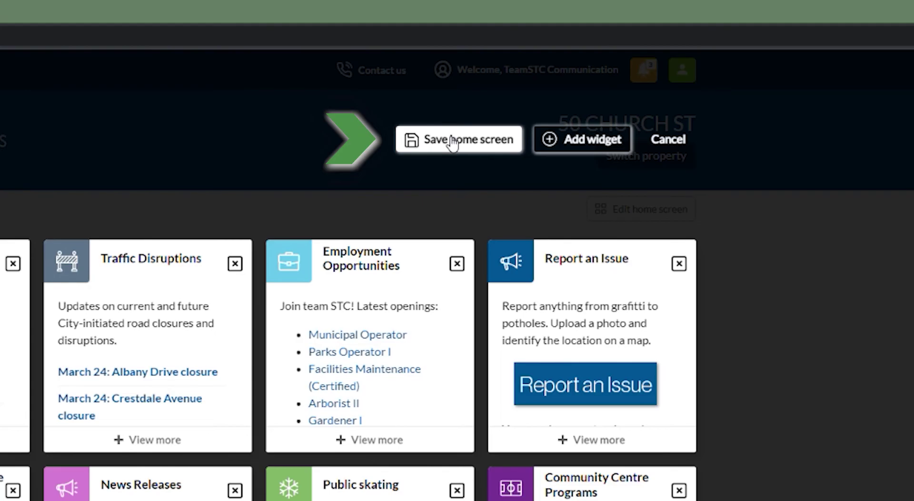
{"action": "left_click", "coordinate": [452, 142]}
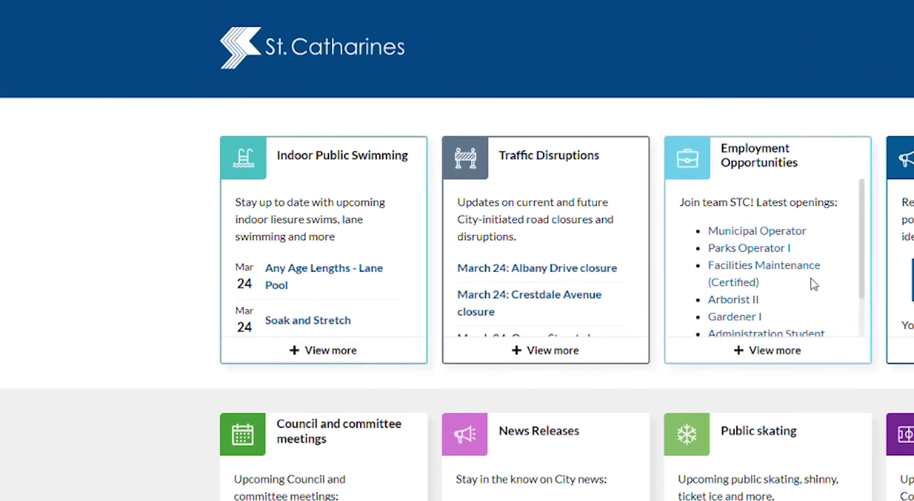
{"action": "left_click", "coordinate": [349, 360]}
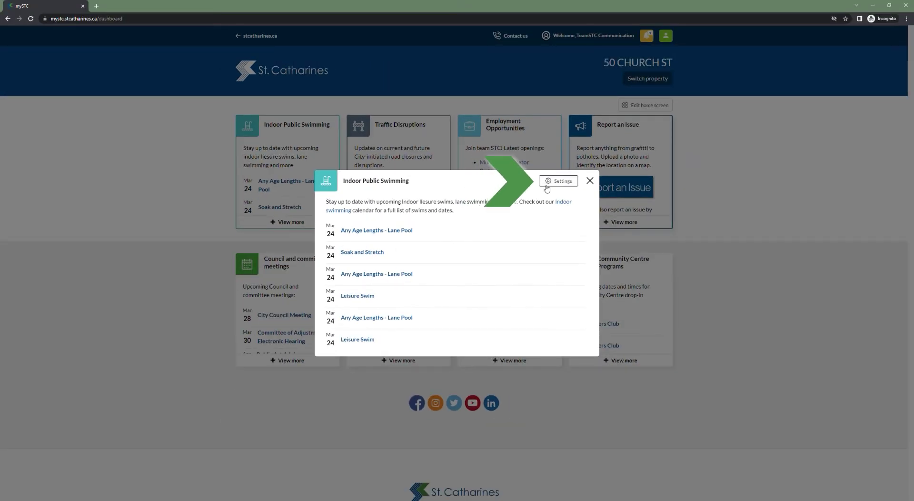
{"action": "left_click", "coordinate": [547, 188]}
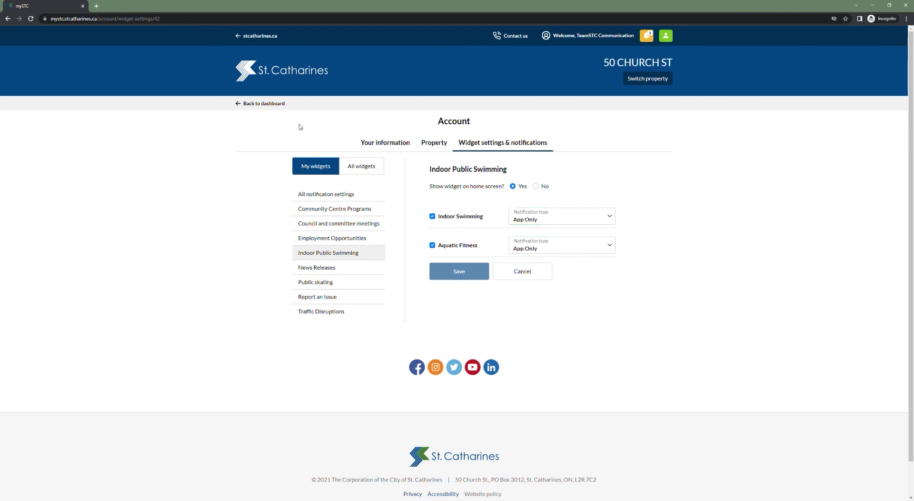
{"action": "left_click", "coordinate": [262, 103]}
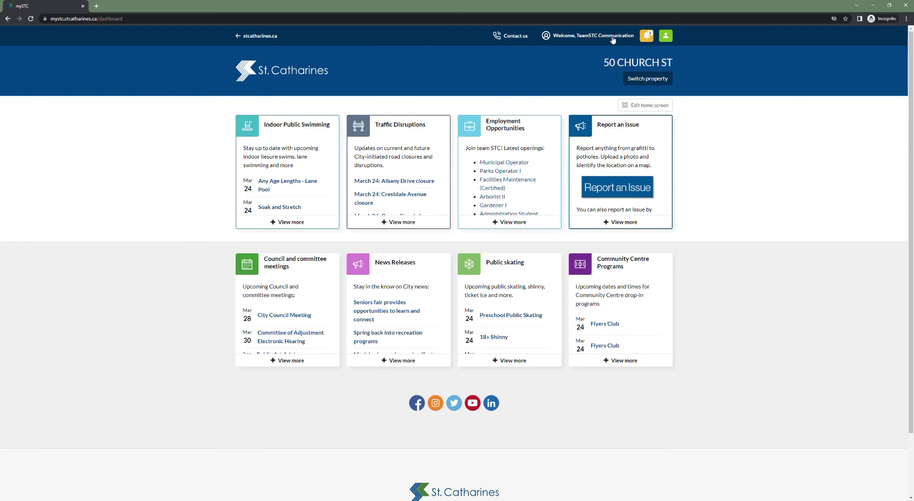
{"action": "left_click", "coordinate": [666, 36]}
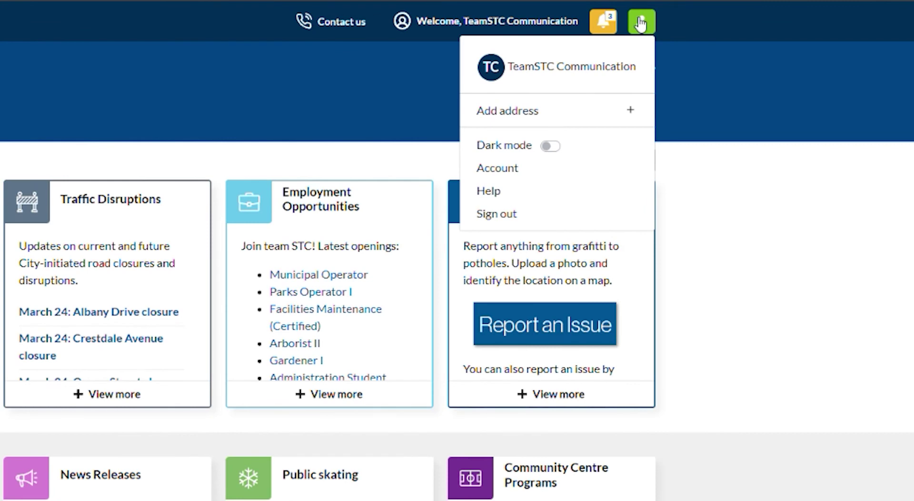
{"action": "left_click", "coordinate": [521, 168]}
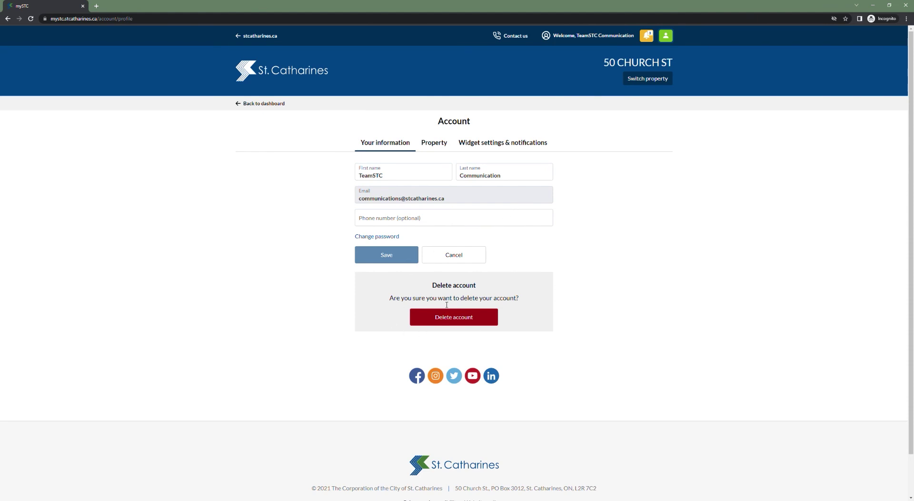
{"action": "left_click", "coordinate": [434, 147]}
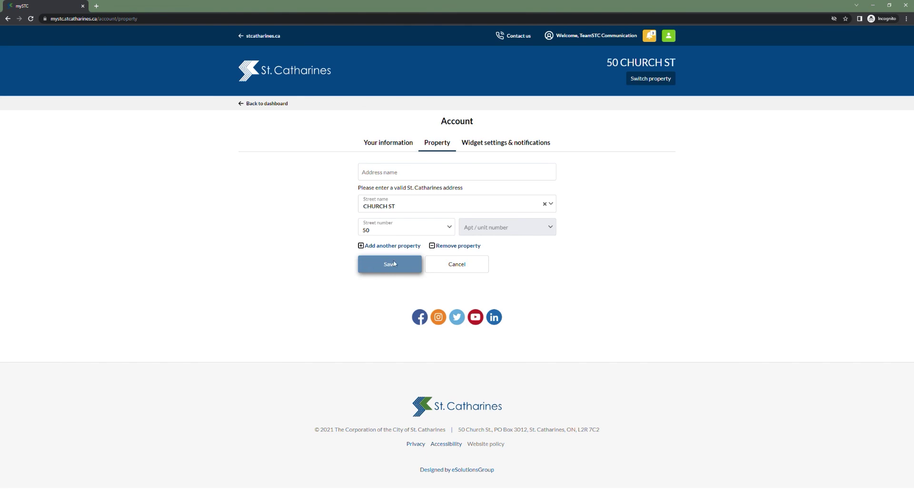